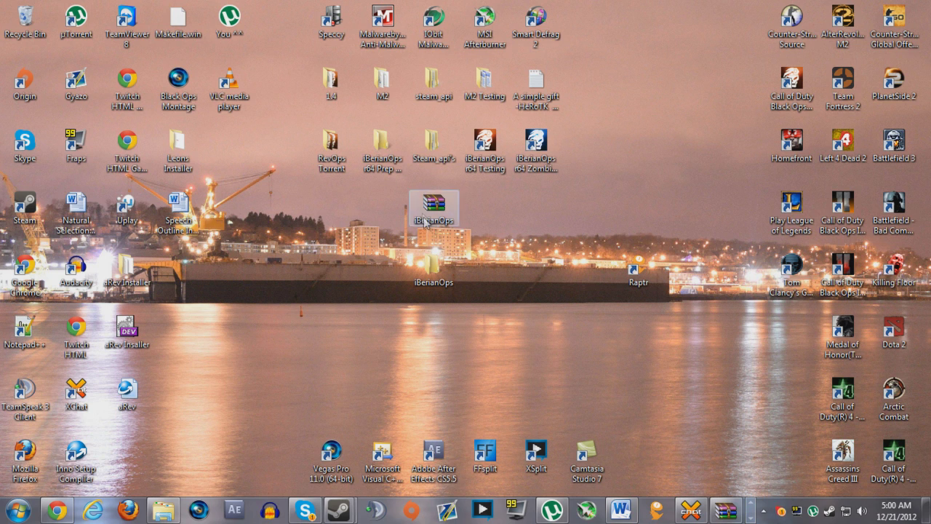
# Rearrange the iBerianOps desktop icons and open the iBerianOps folder.
pyautogui.moveTo(425, 209)
pyautogui.mouseDown()
pyautogui.moveTo(495, 270)
pyautogui.moveTo(441, 251)
pyautogui.moveTo(447, 218)
pyautogui.moveTo(445, 262)
pyautogui.moveTo(380, 266)
pyautogui.mouseUp()
pyautogui.click(434, 271)
pyautogui.doubleClick(377, 263)
# Raise the folder window, select the folder's 18 items, then clear the selection.
pyautogui.hotkey('ctrl', 'a')
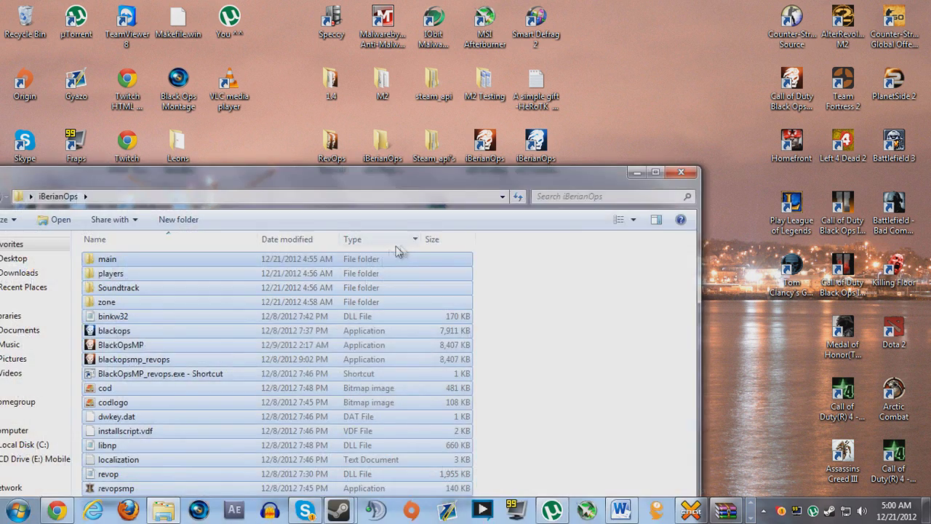
pyautogui.moveTo(530, 176); pyautogui.dragTo(541, 59)
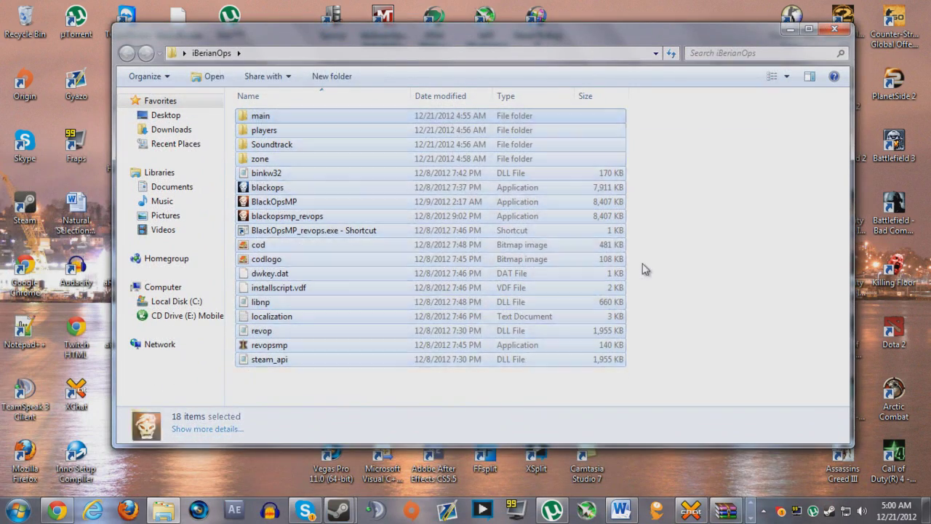
pyautogui.moveTo(648, 377)
pyautogui.mouseDown()
pyautogui.moveTo(462, 264)
pyautogui.moveTo(364, 129)
pyautogui.moveTo(367, 107)
pyautogui.mouseUp()
pyautogui.click(656, 382)
pyautogui.moveTo(657, 382)
pyautogui.mouseDown()
pyautogui.moveTo(240, 144)
pyautogui.moveTo(243, 105)
pyautogui.mouseUp()
pyautogui.click(697, 313)
# Delete the BlackOpsMP_revops.exe shortcut after confirming, leaving 17 items.
pyautogui.click(476, 230)
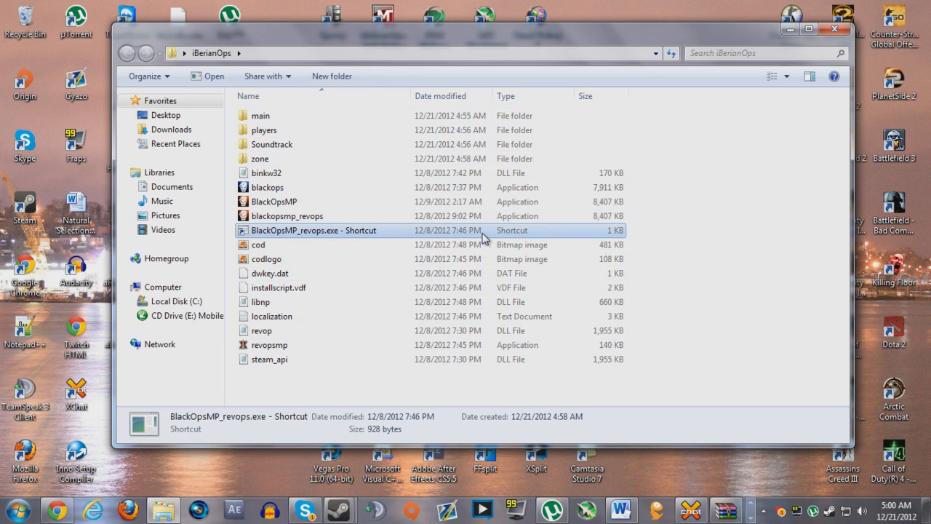
pyautogui.press('Delete')
pyautogui.click(529, 310)
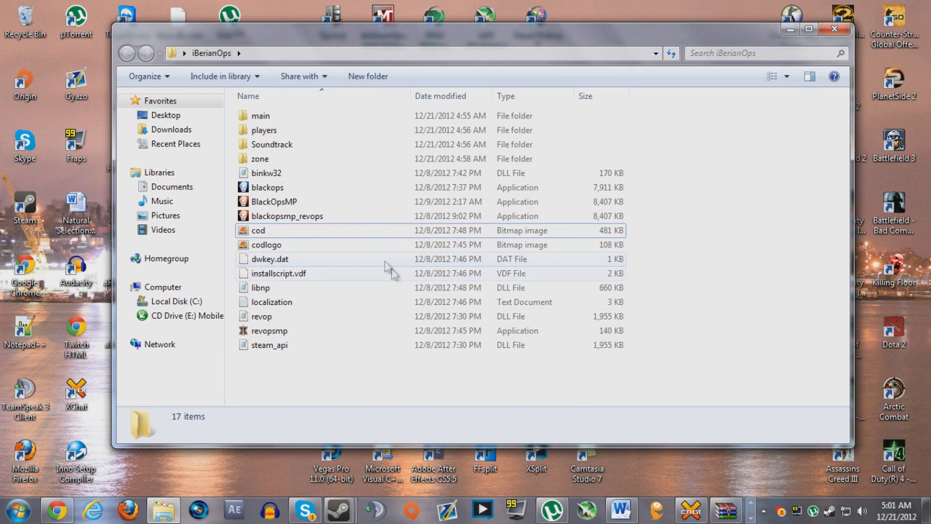
pyautogui.click(375, 259)
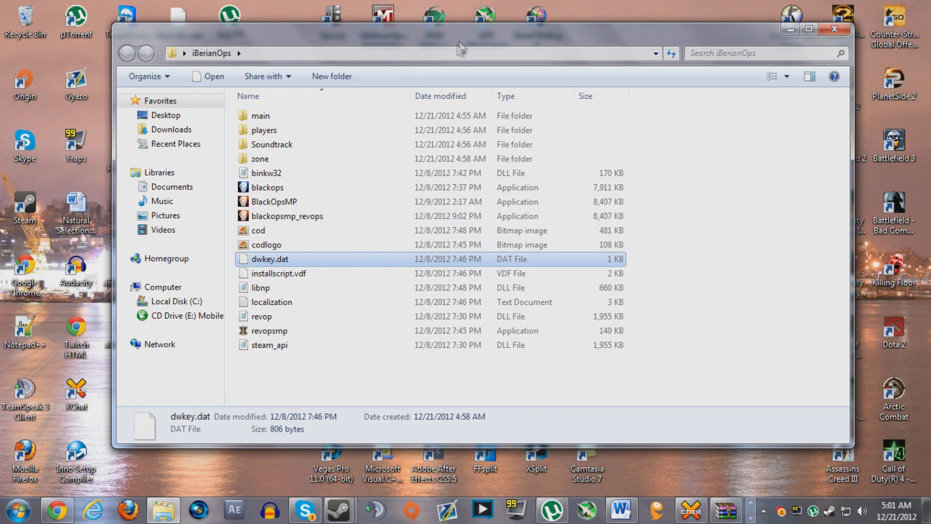
pyautogui.moveTo(461, 37)
pyautogui.mouseDown()
pyautogui.moveTo(486, 63)
pyautogui.moveTo(479, 36)
pyautogui.moveTo(493, 39)
pyautogui.mouseUp()
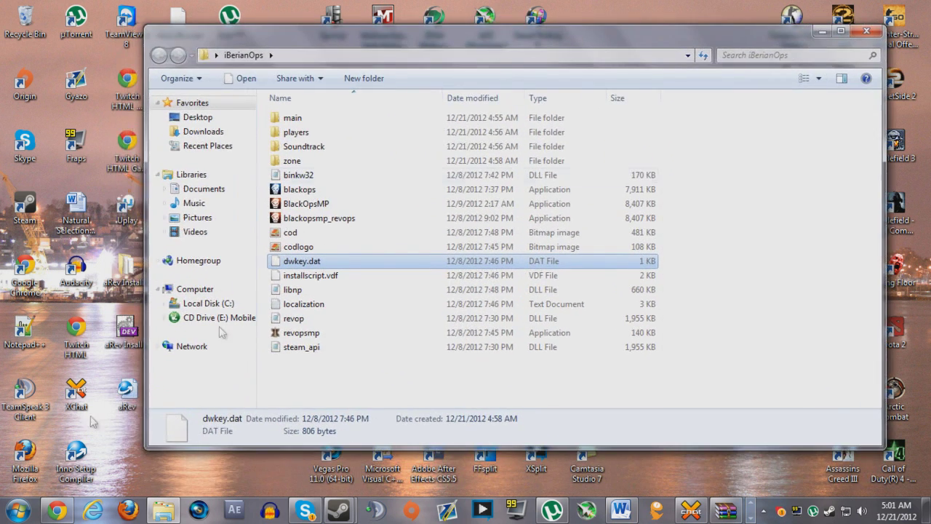
# In a new Chrome tab, load the pasted adf.ly download link.
pyautogui.click(53, 510)
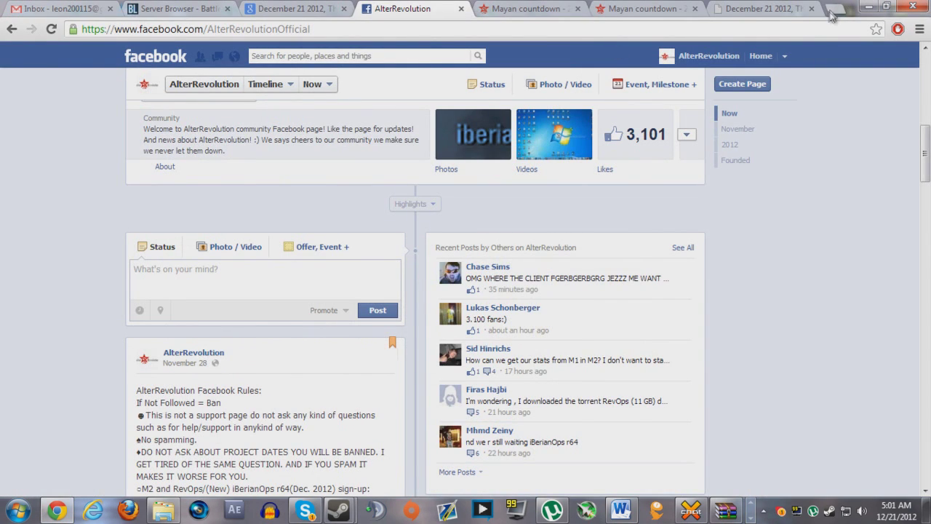
pyautogui.click(830, 10)
pyautogui.write('http://adf.ly/GEuDZ')
pyautogui.press('Return')
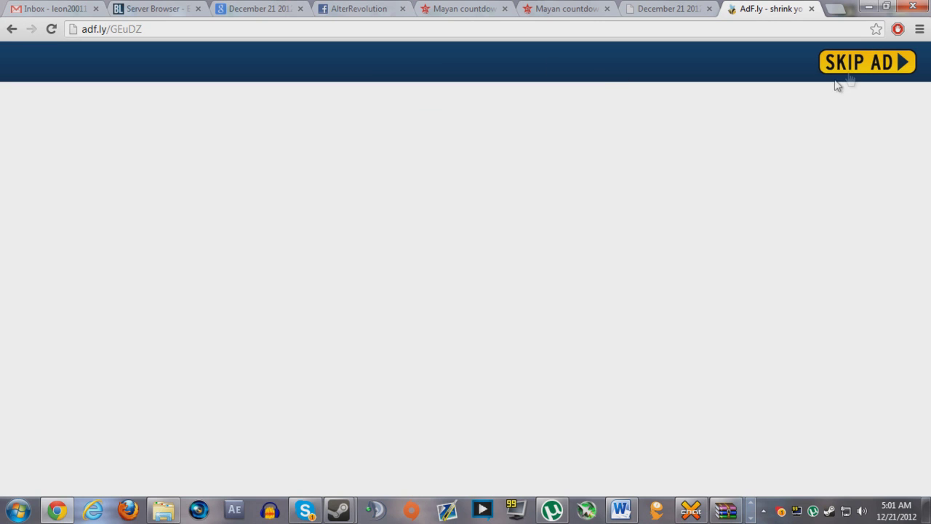
# Skip the ad, open the downloaded iBerianOps.zip, and minimize Chrome.
pyautogui.click(870, 65)
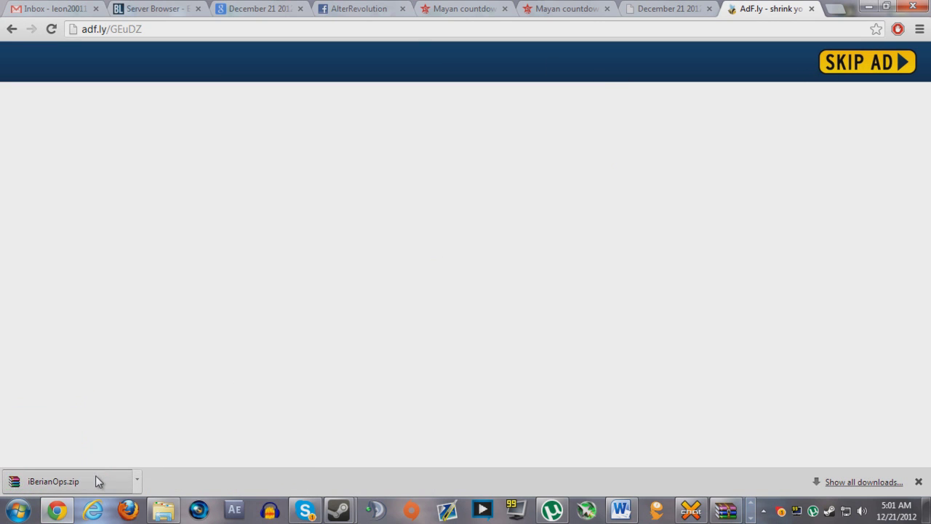
pyautogui.click(94, 478)
pyautogui.click(869, 6)
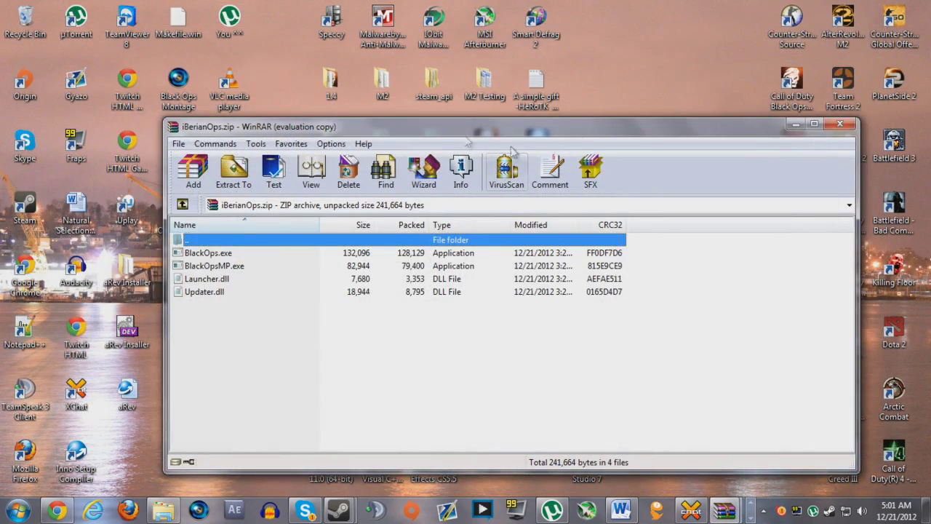
# Place the WinRAR archive window and the iBerianOps folder side by side.
pyautogui.moveTo(355, 133)
pyautogui.mouseDown()
pyautogui.moveTo(586, 135)
pyautogui.moveTo(676, 104)
pyautogui.moveTo(622, 86)
pyautogui.mouseUp()
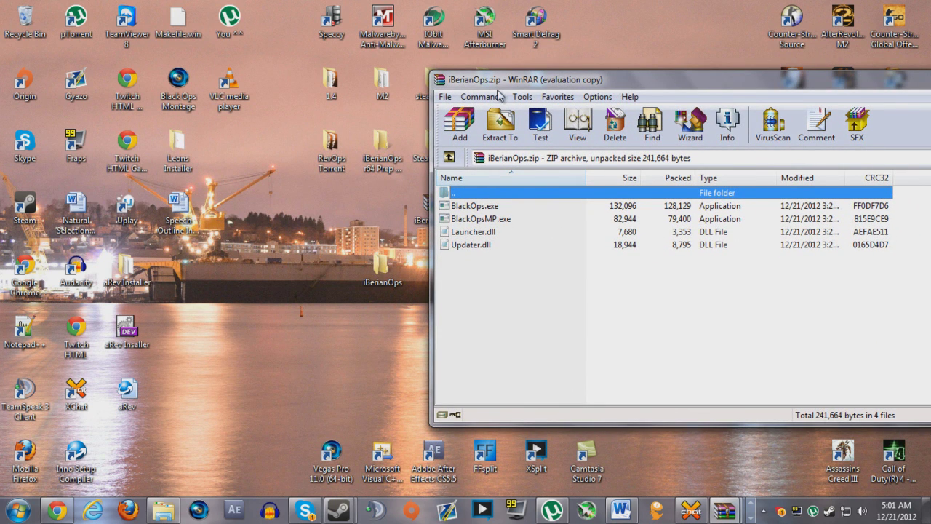
pyautogui.moveTo(498, 87); pyautogui.dragTo(543, 78)
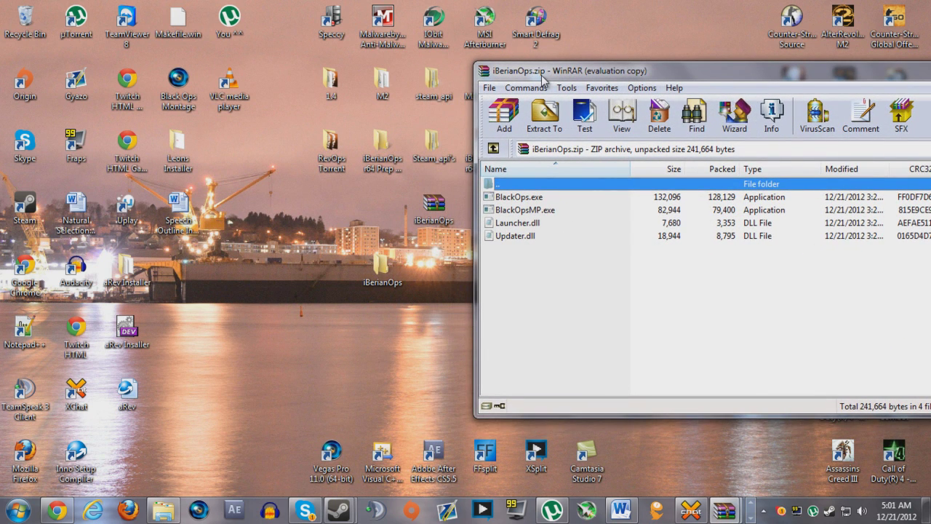
pyautogui.doubleClick(373, 268)
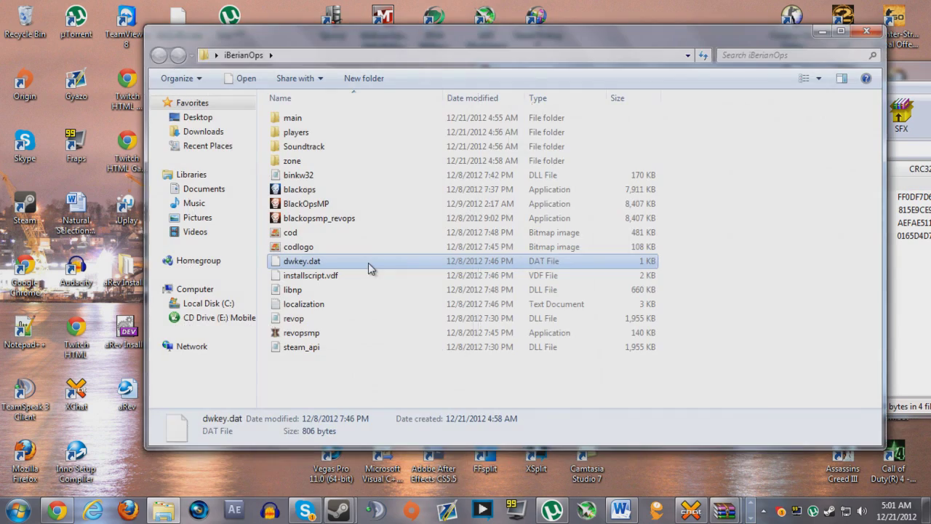
pyautogui.moveTo(405, 43); pyautogui.dragTo(159, 84)
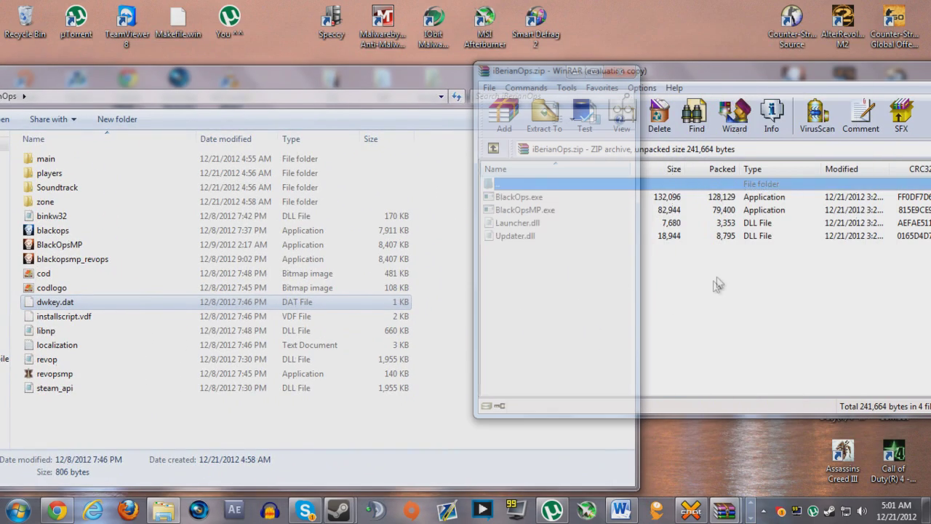
# Extract the four archive files into iBerianOps, replacing existing files for all conflicts.
pyautogui.moveTo(718, 284)
pyautogui.mouseDown()
pyautogui.moveTo(571, 200)
pyautogui.moveTo(449, 401)
pyautogui.moveTo(387, 422)
pyautogui.mouseUp()
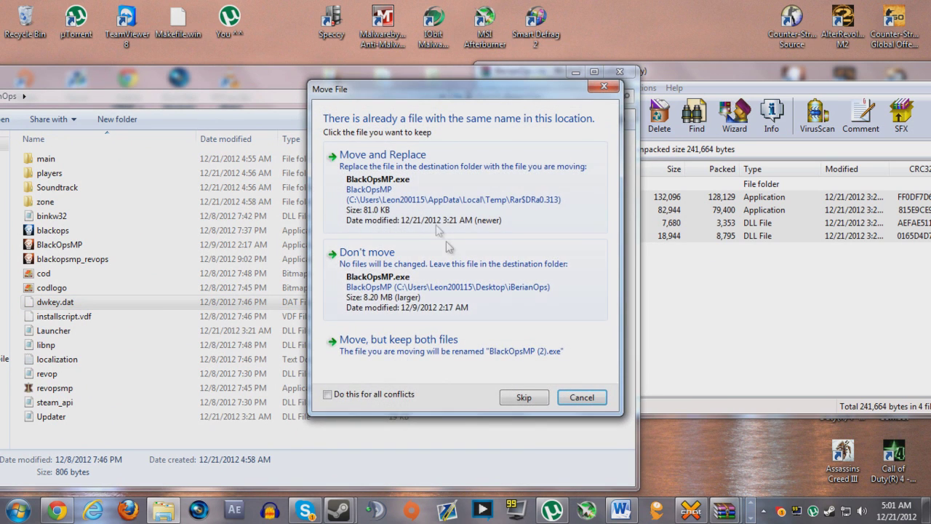
pyautogui.click(342, 394)
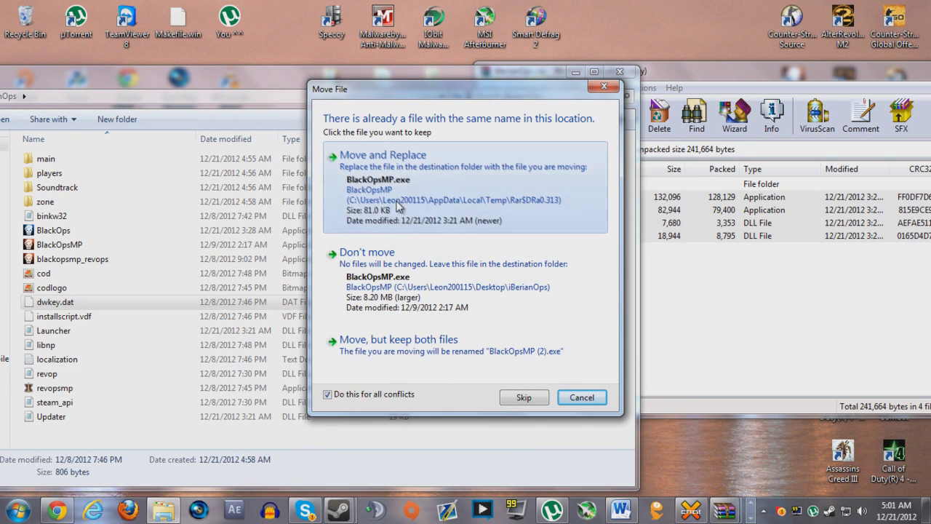
pyautogui.click(399, 207)
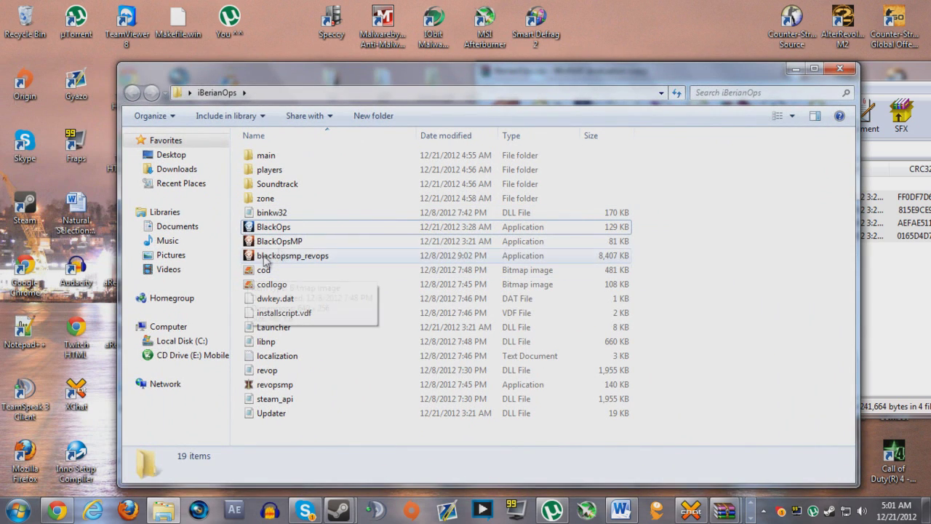
# Launch BlackOpsMP, let the updater download BlackOps.dat, and dismiss the iw4m warning.
pyautogui.doubleClick(288, 242)
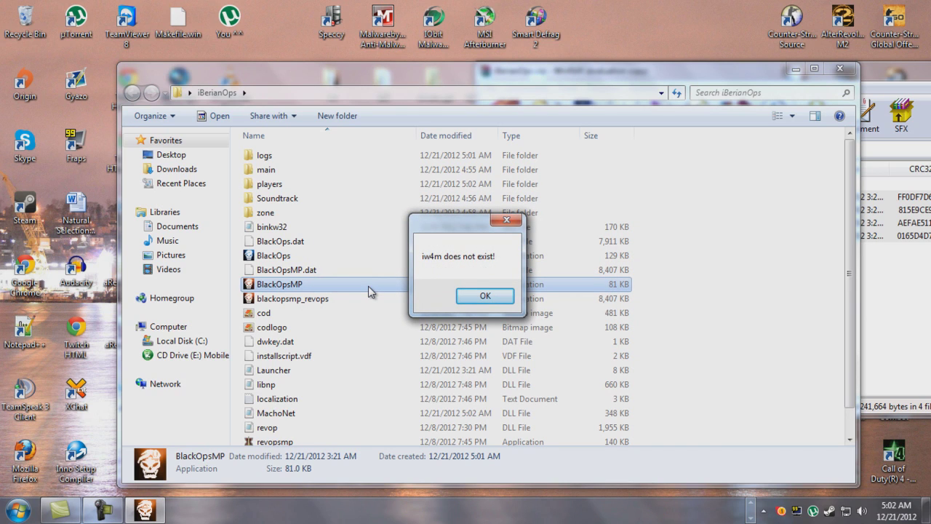
pyautogui.click(478, 301)
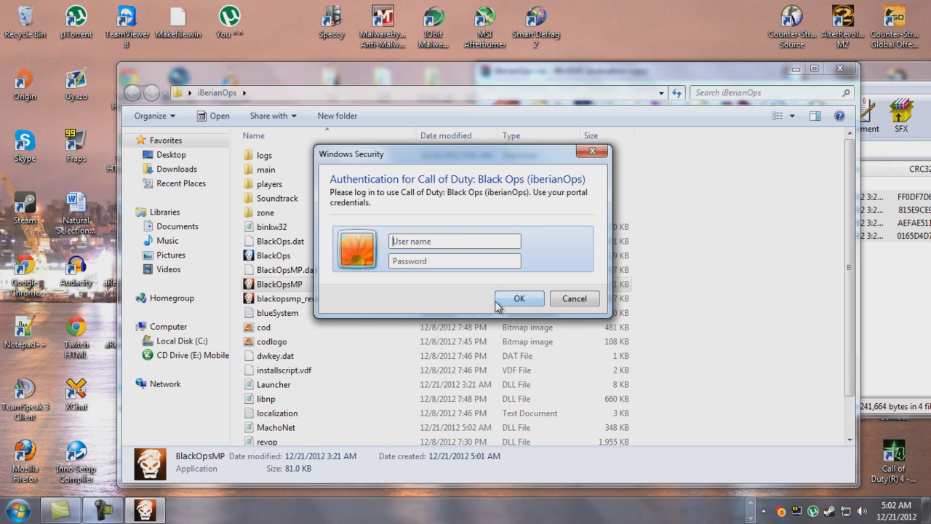
# Bring Chrome in front of Explorer and open a fresh New Tab page.
pyautogui.click(750, 518)
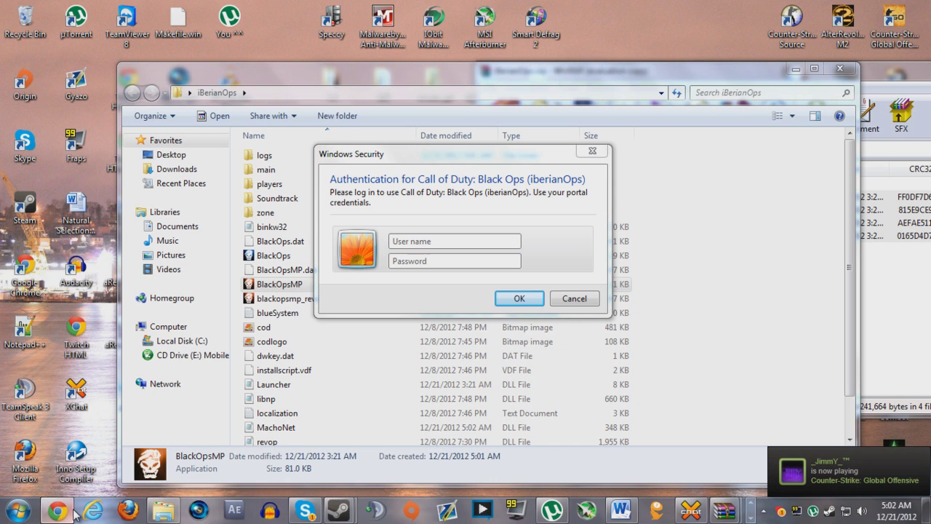
pyautogui.click(73, 513)
pyautogui.click(833, 14)
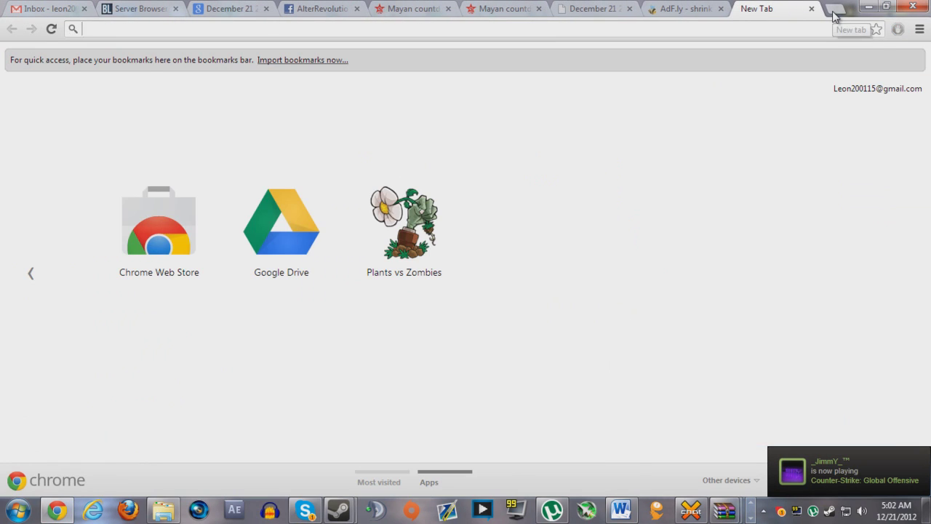
# Visit bo.alterrev.net and open the portal's Register here page.
pyautogui.write('bo.alterr')
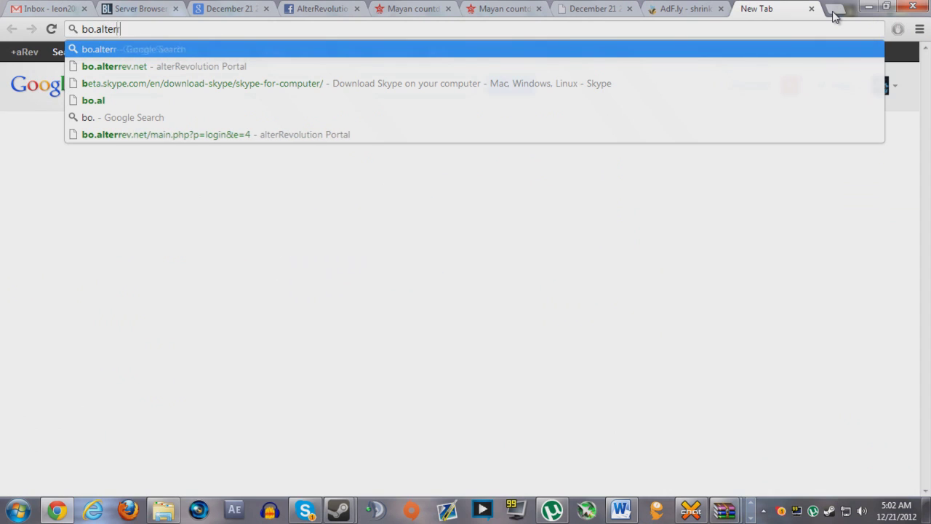
pyautogui.write('ev.net')
pyautogui.press('Return')
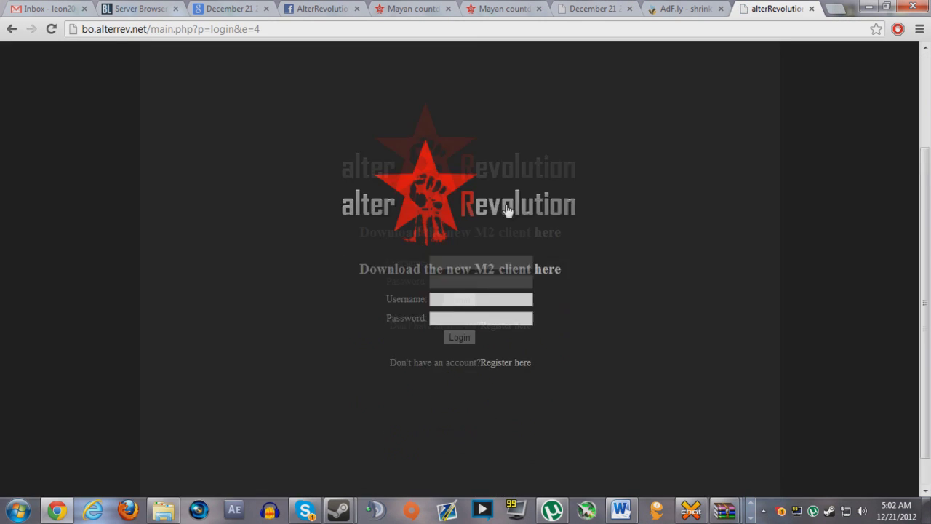
pyautogui.click(512, 327)
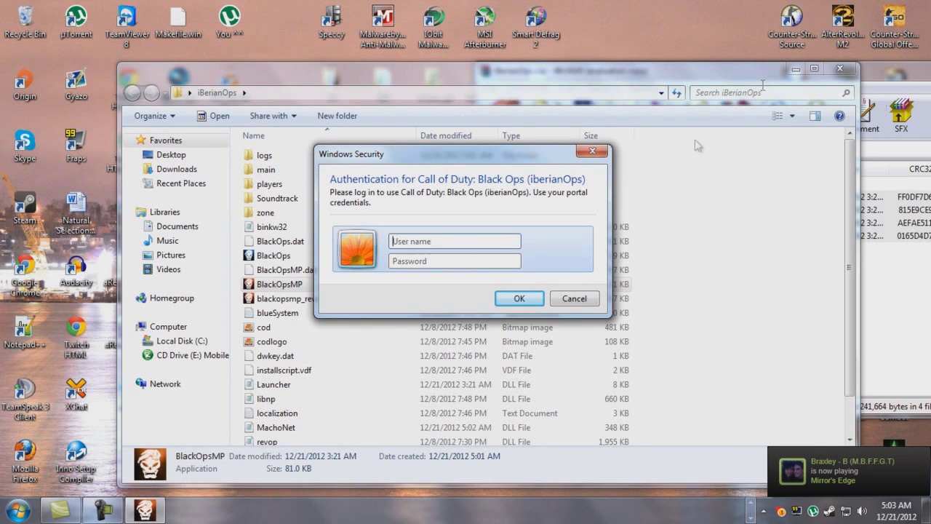
pyautogui.moveTo(466, 151)
pyautogui.mouseDown()
pyautogui.moveTo(443, 125)
pyautogui.moveTo(462, 155)
pyautogui.mouseUp()
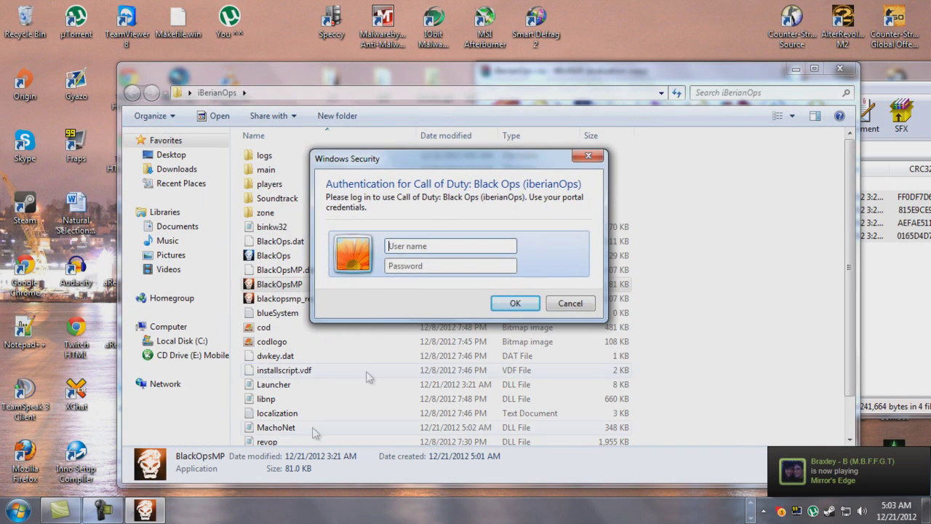